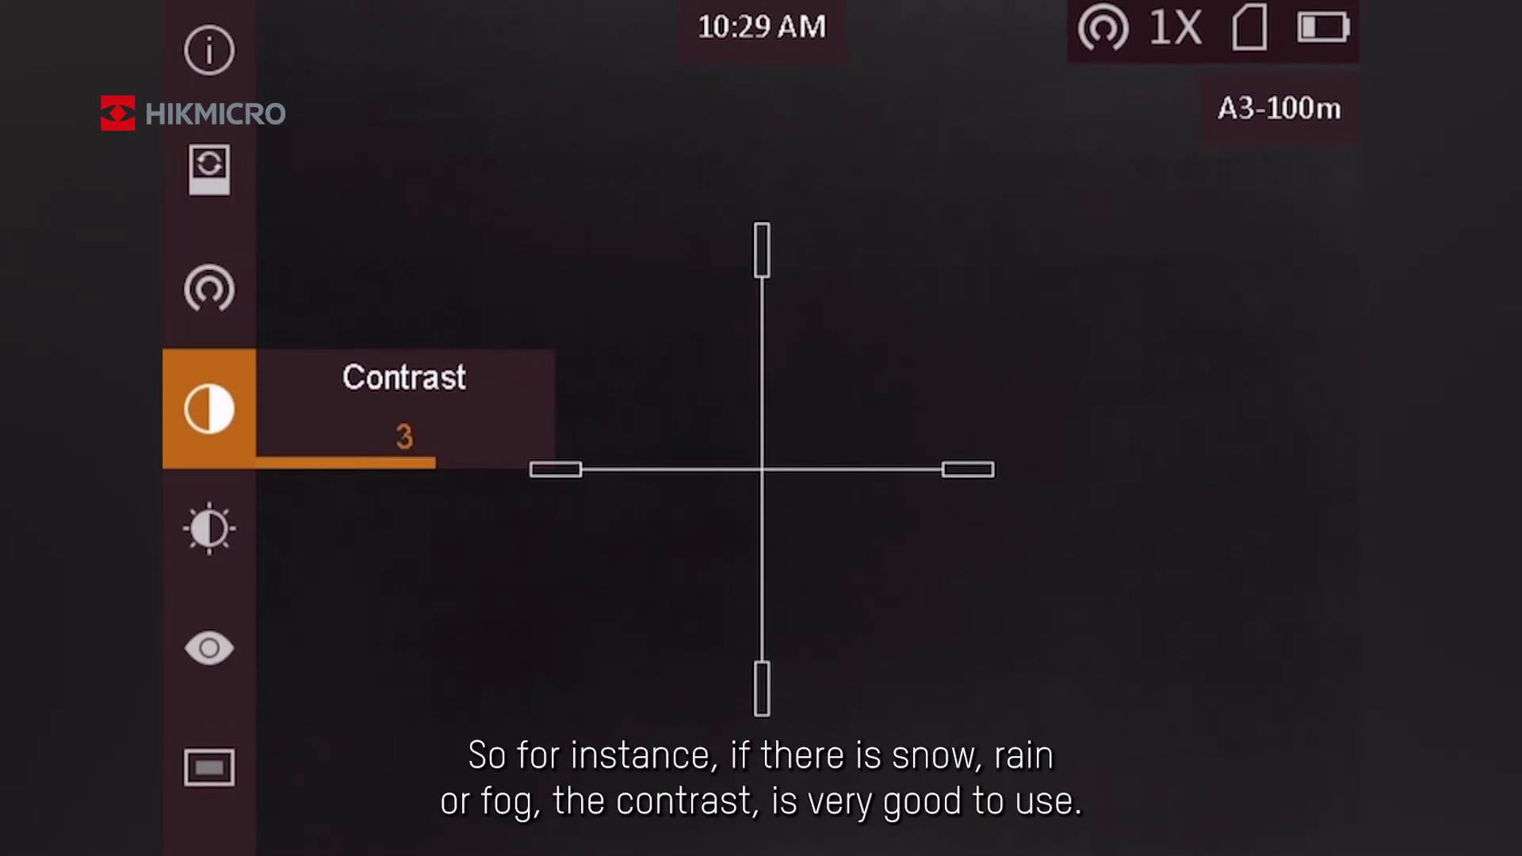
- Cycle the Reticle Group setting from A through B to E and back to A
key("Down")
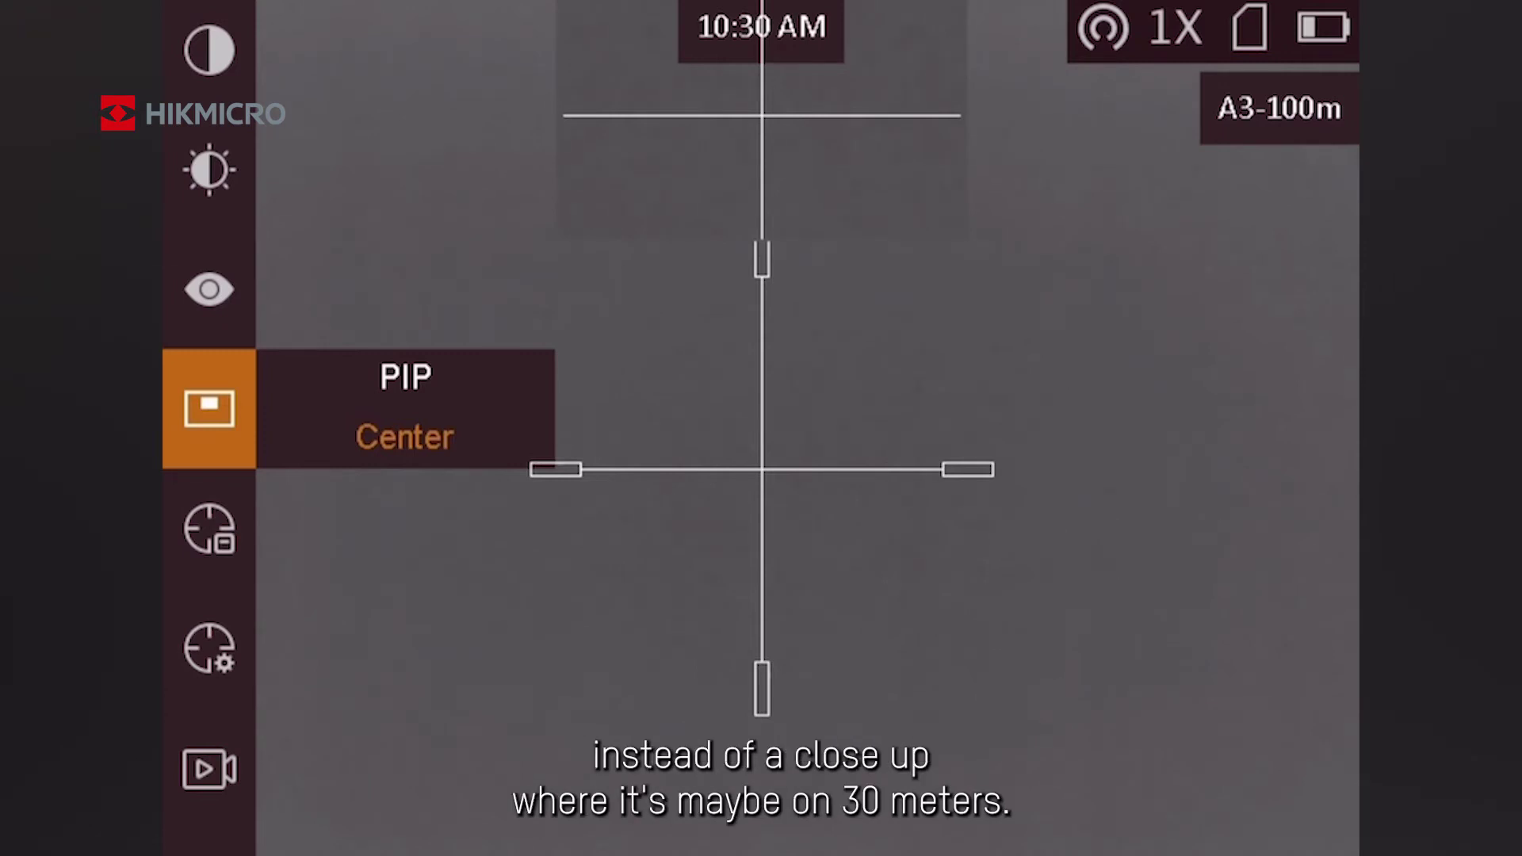
key("Down")
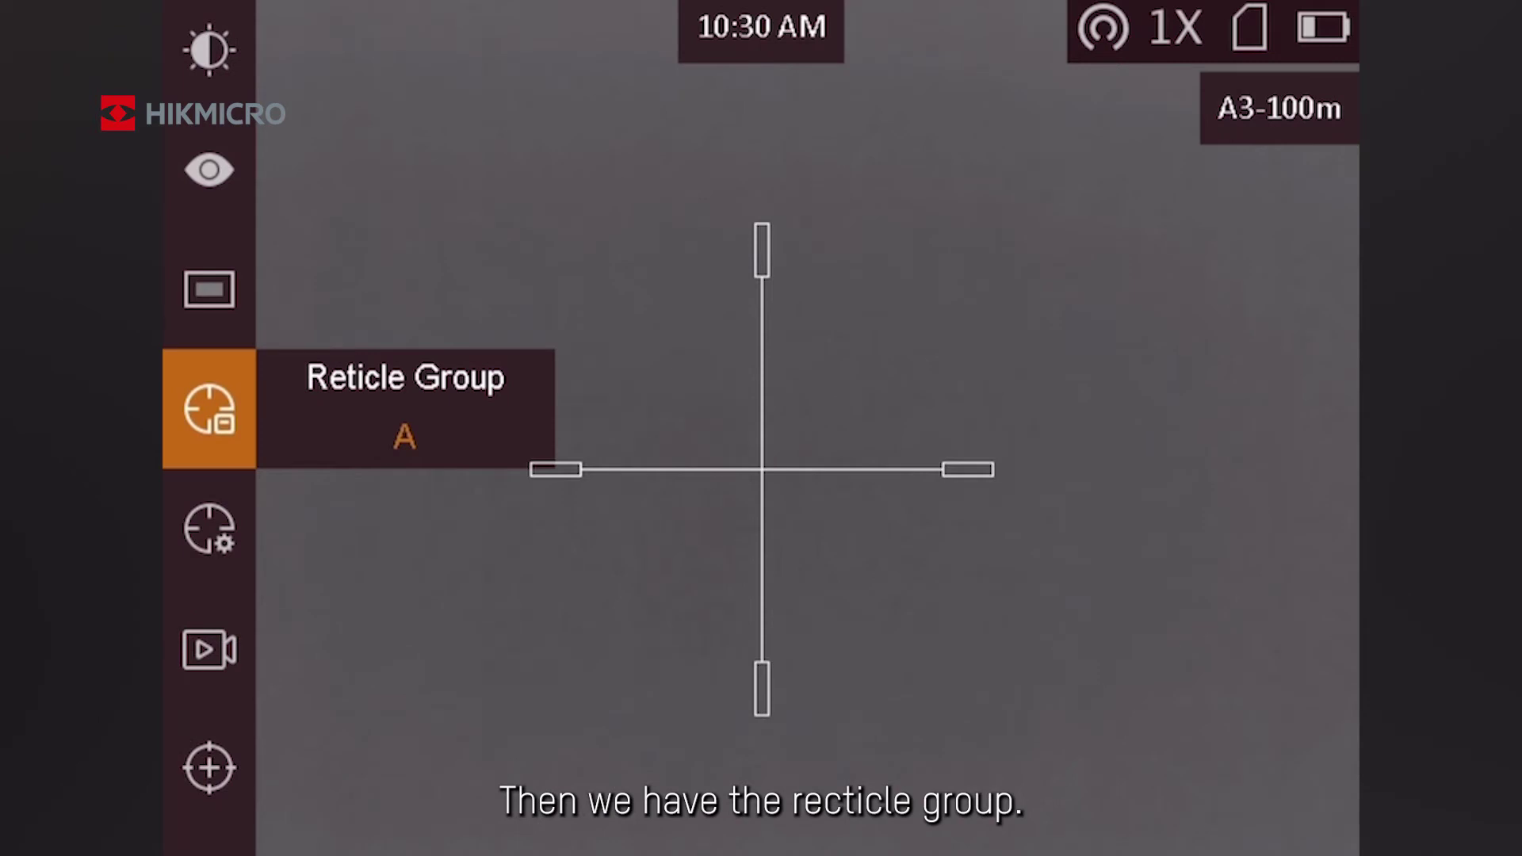
key("Return")
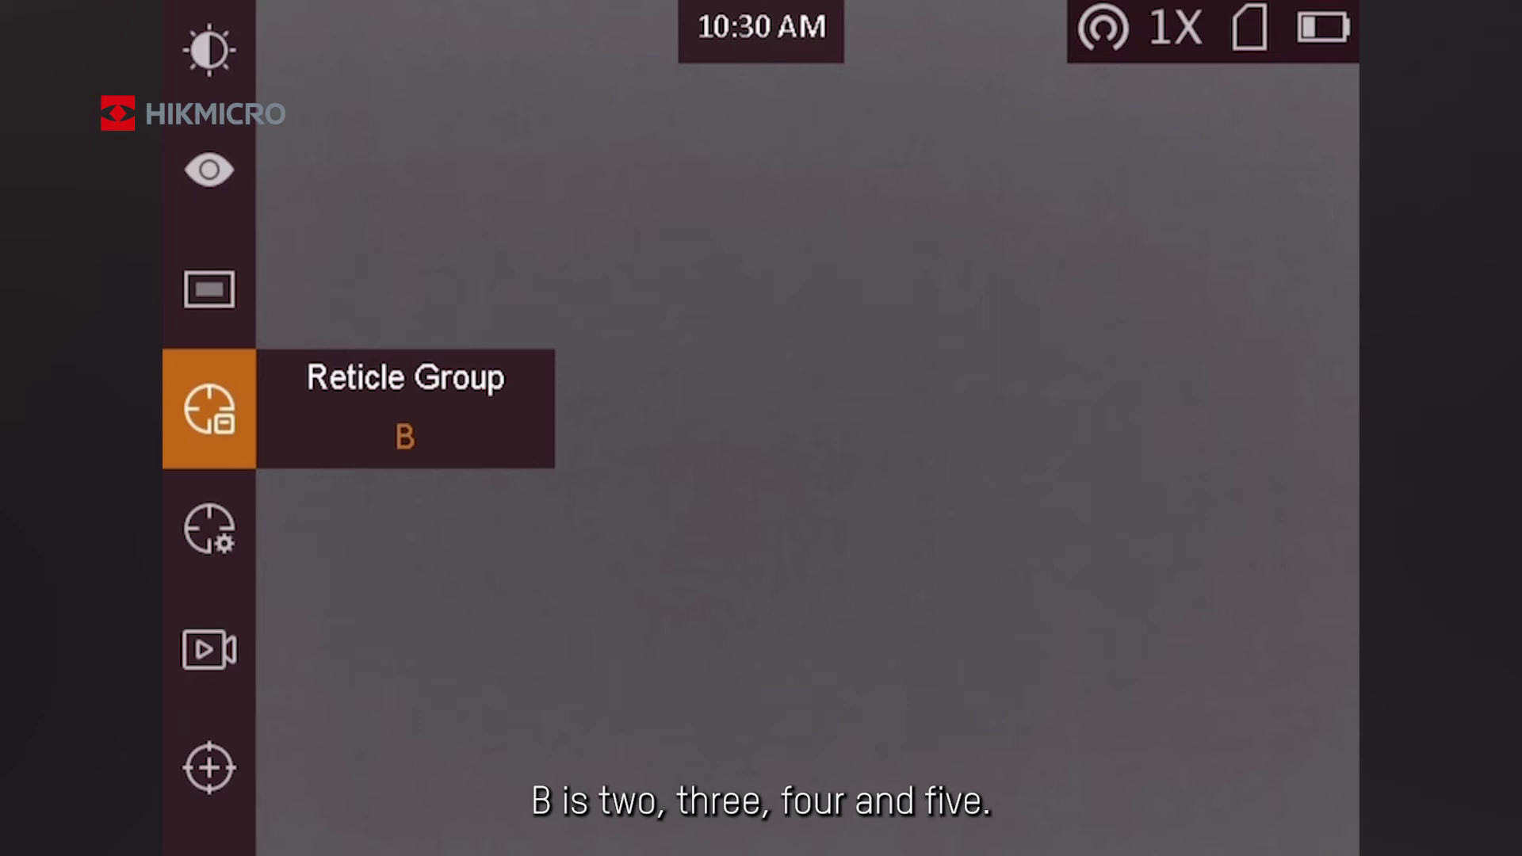
key("Return")
key("Return")
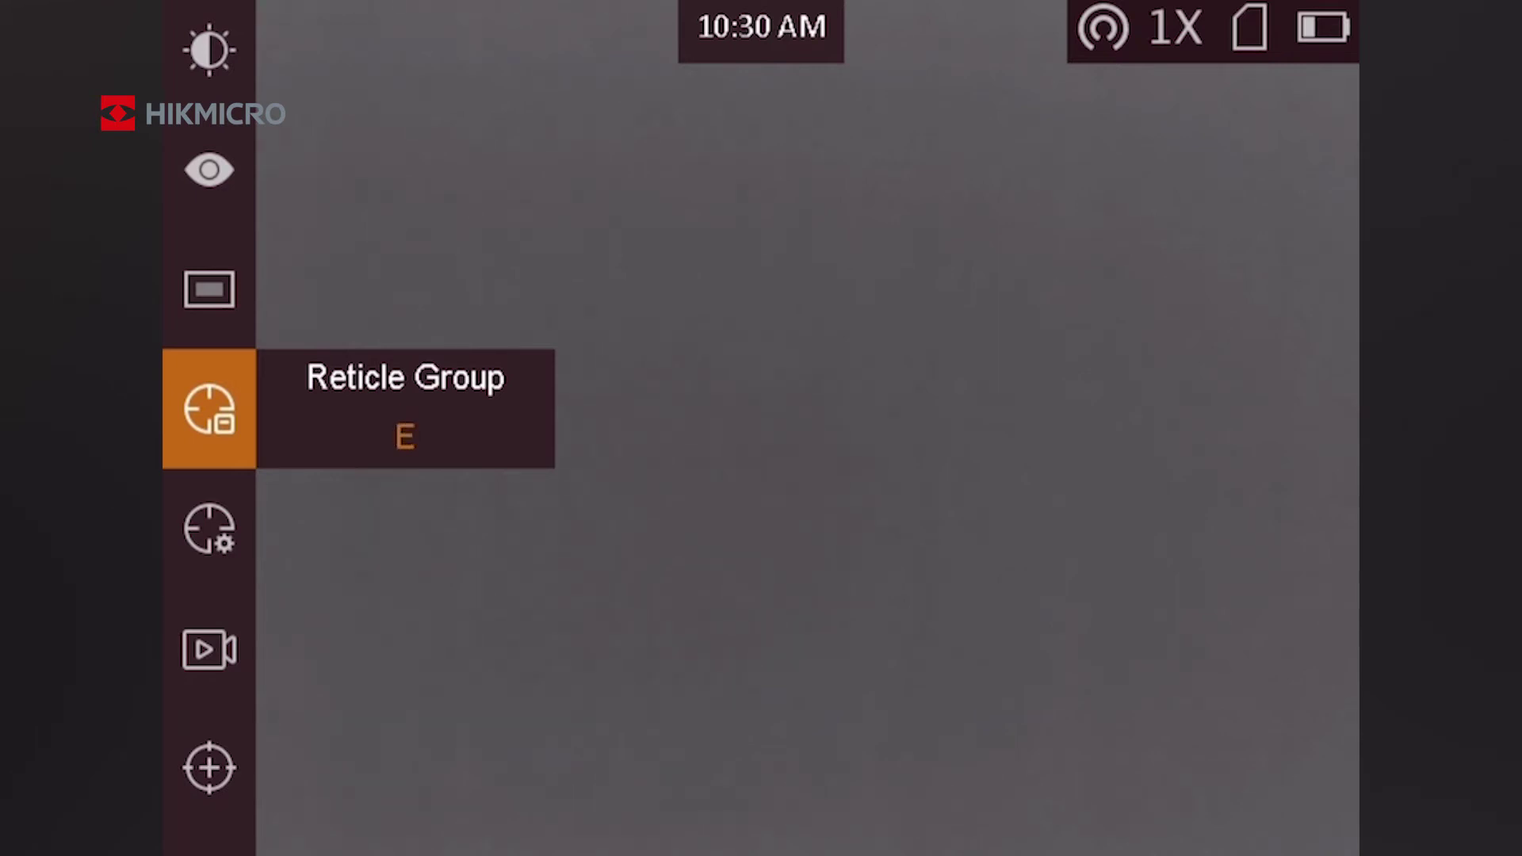
key("Return")
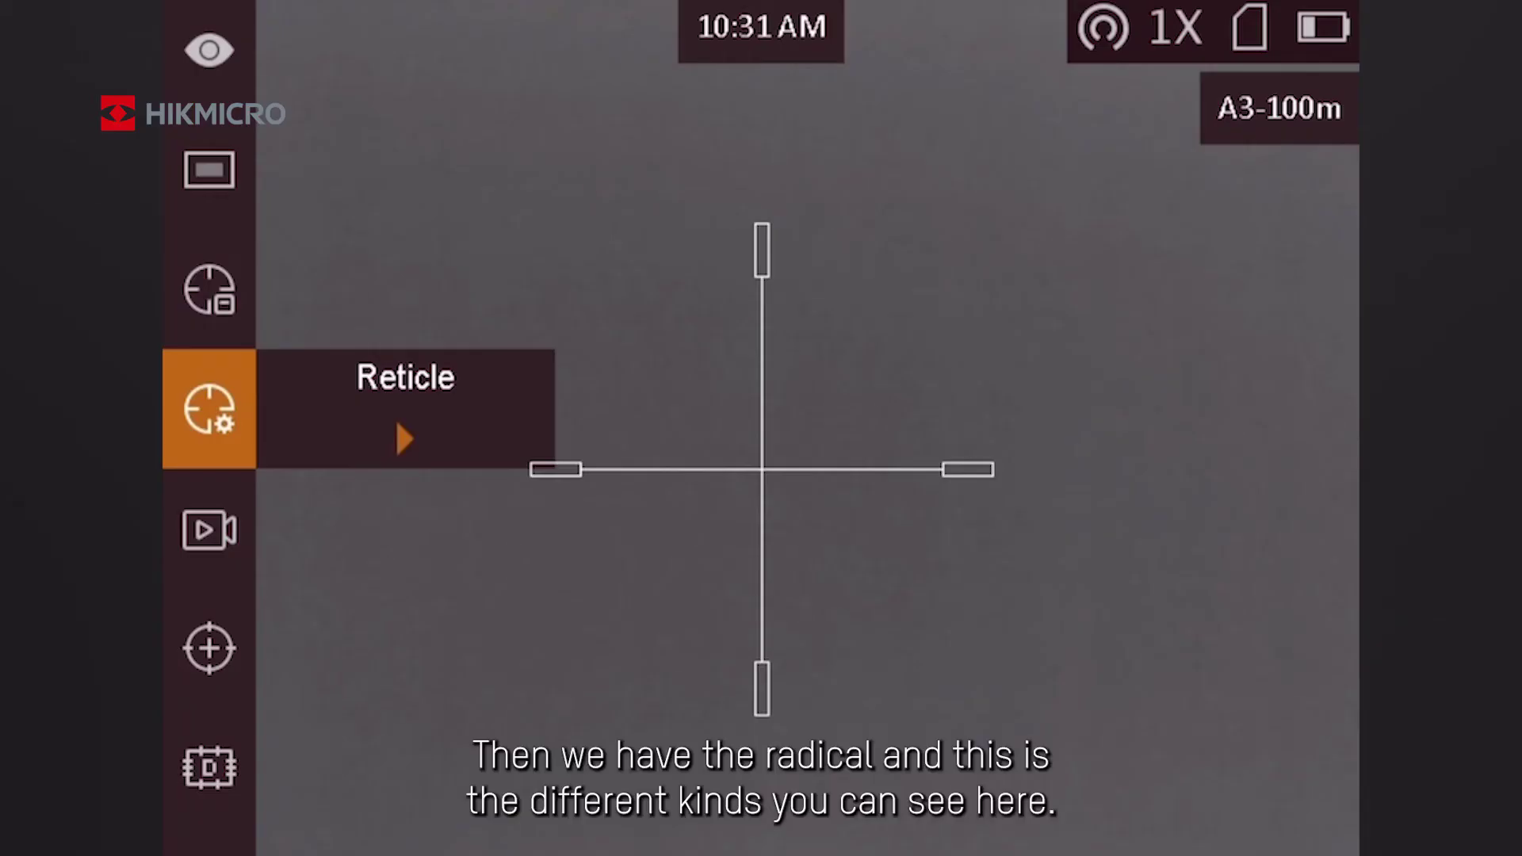
- Open the reticle settings and advance the reticle number through 4, 5 and OFF to 1
key("Return")
key("Down")
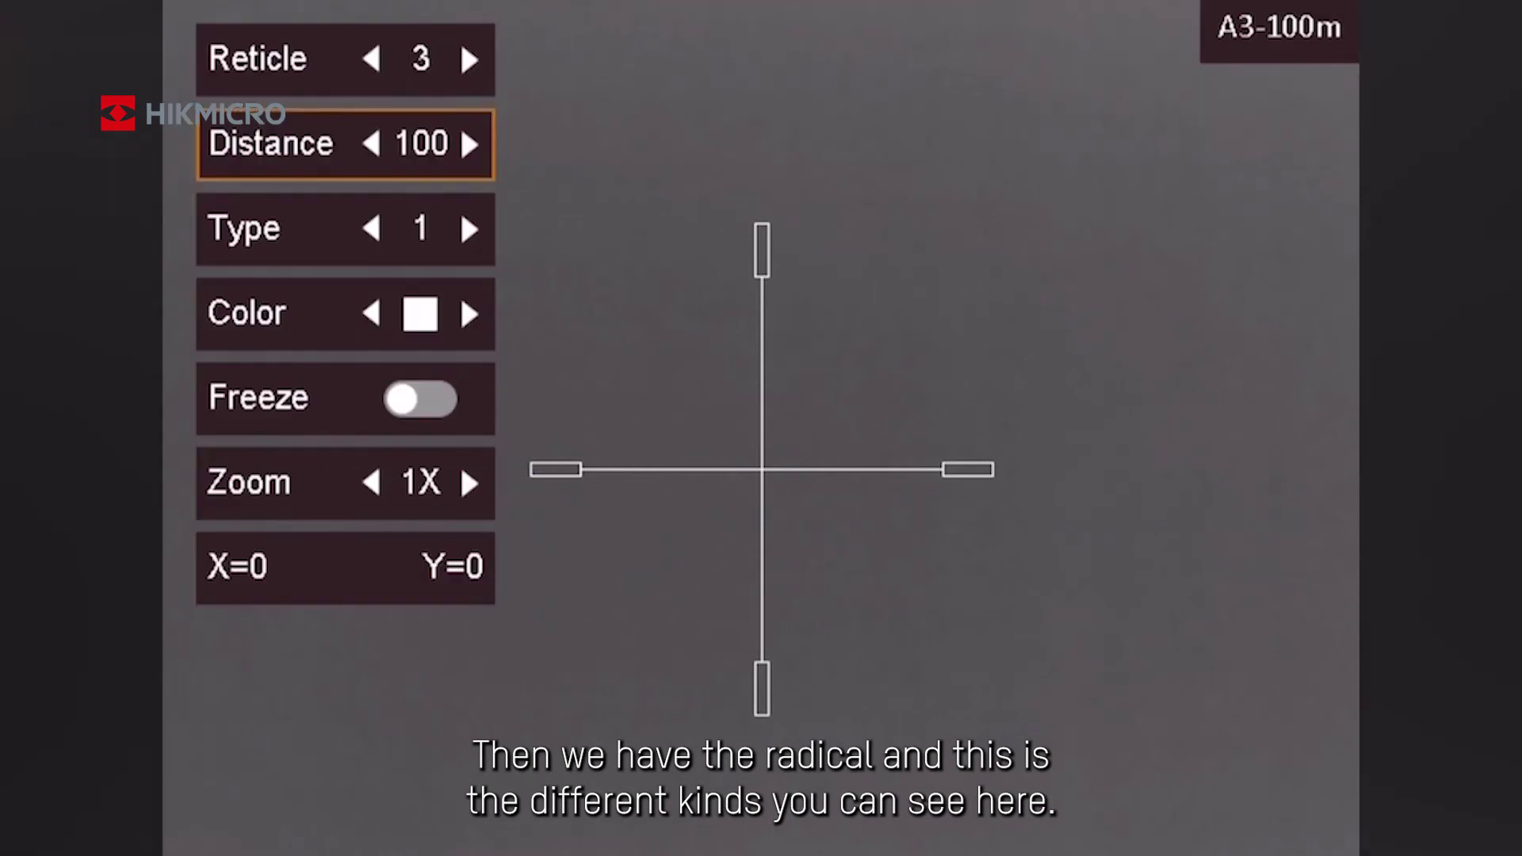
key("Up")
key("Right")
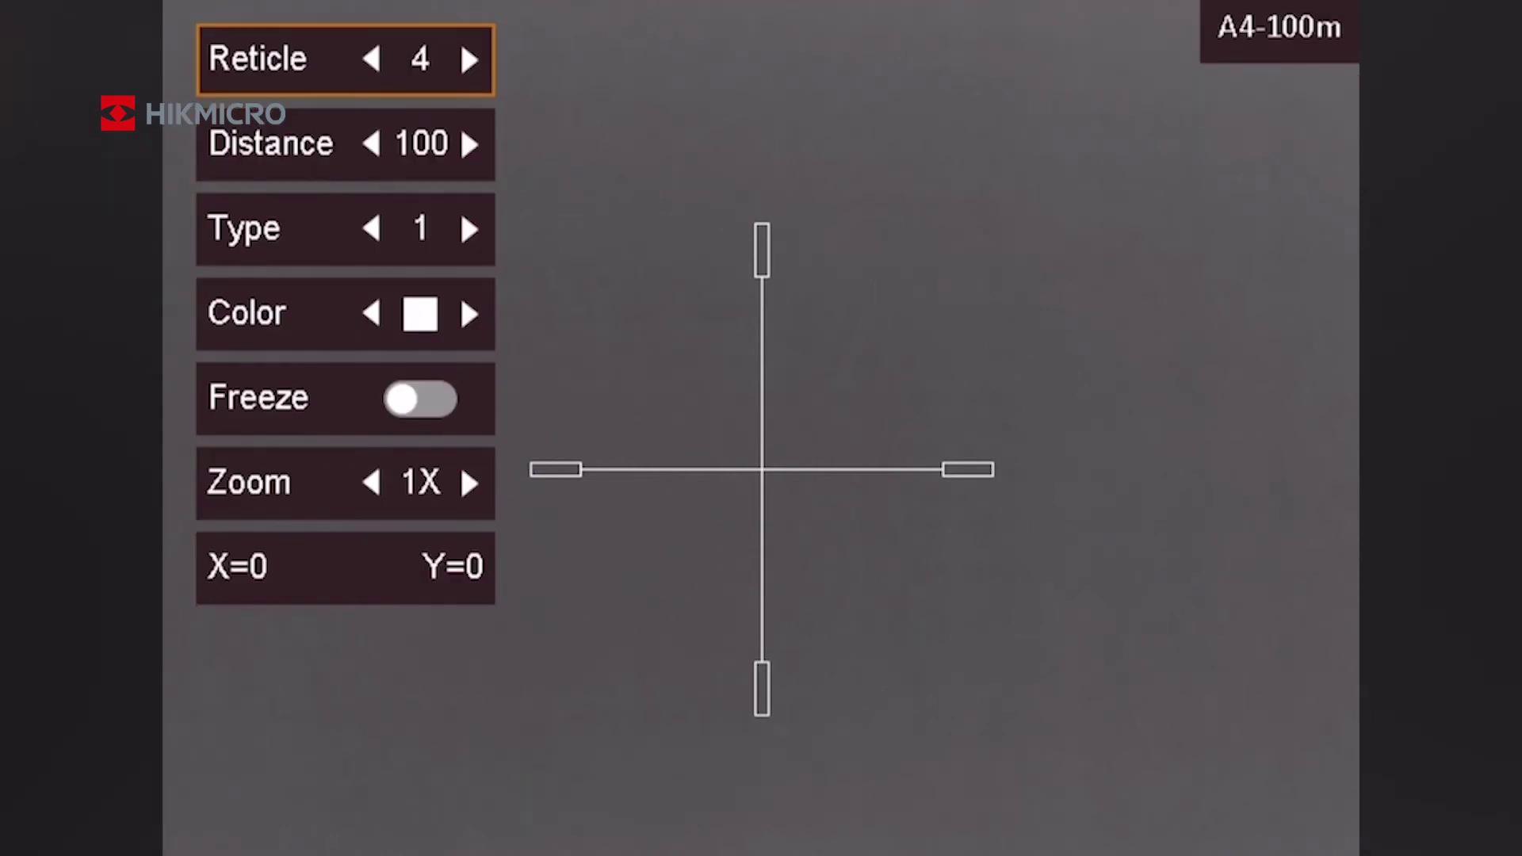
key("Right")
key("Right")
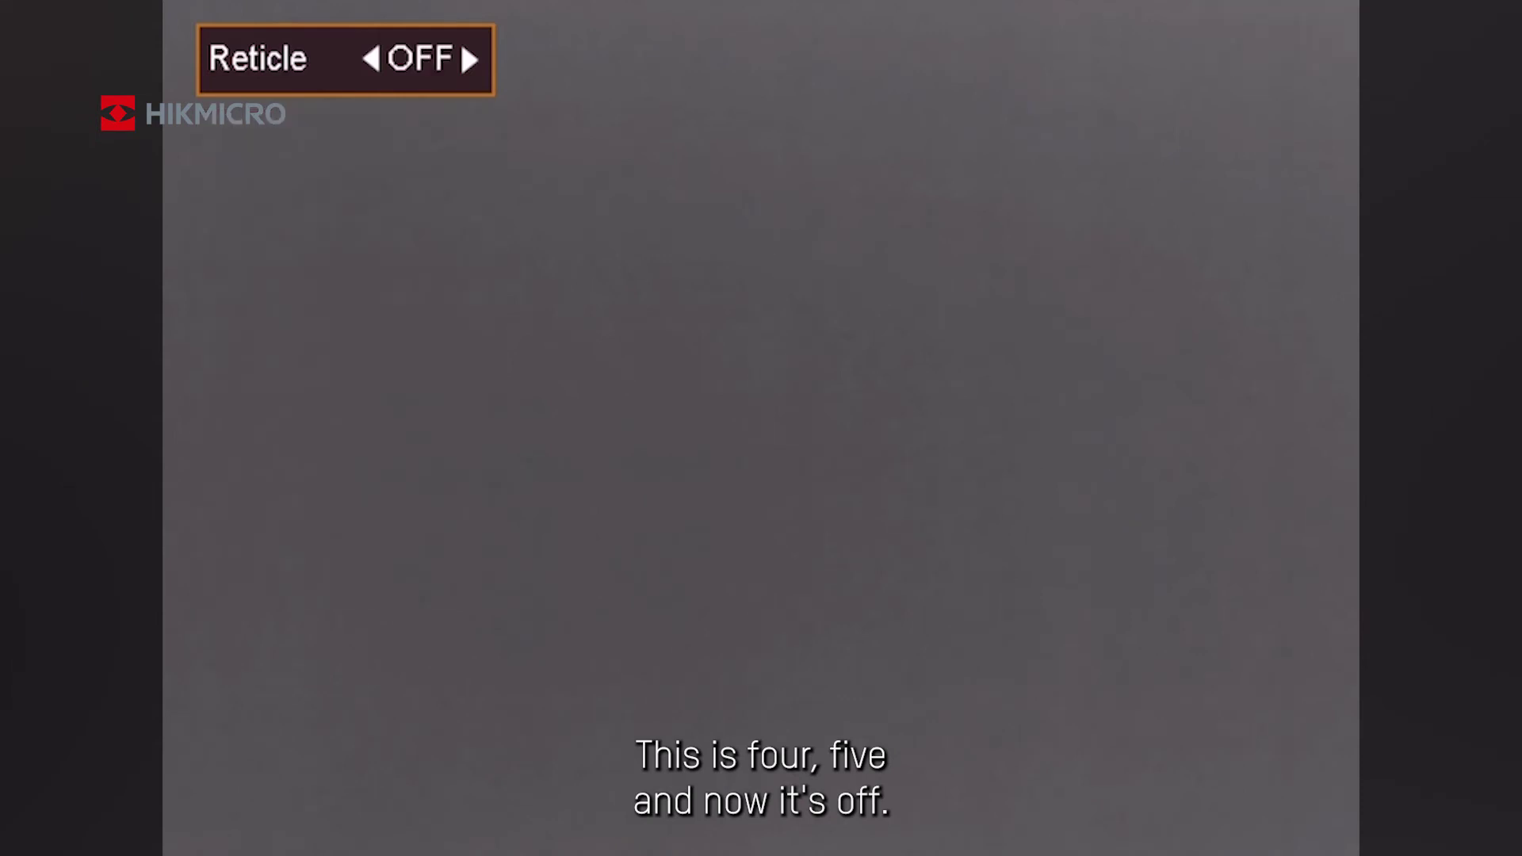
key("Right")
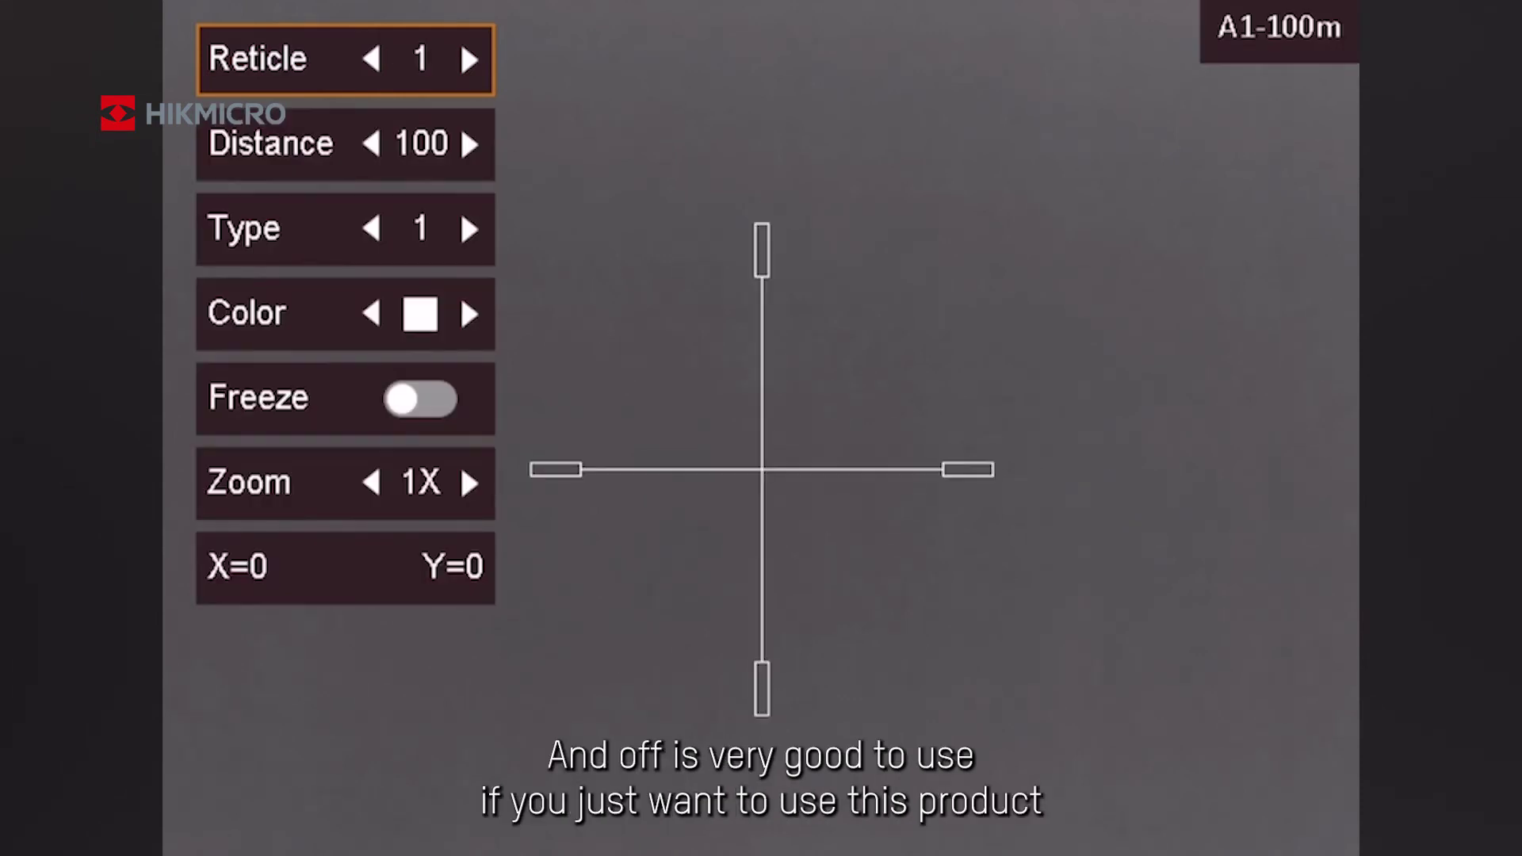
- Cycle through the remaining reticle numbers, from 2 to 5 and OFF, returning to 1
key("Right")
key("Right")
key("Right")
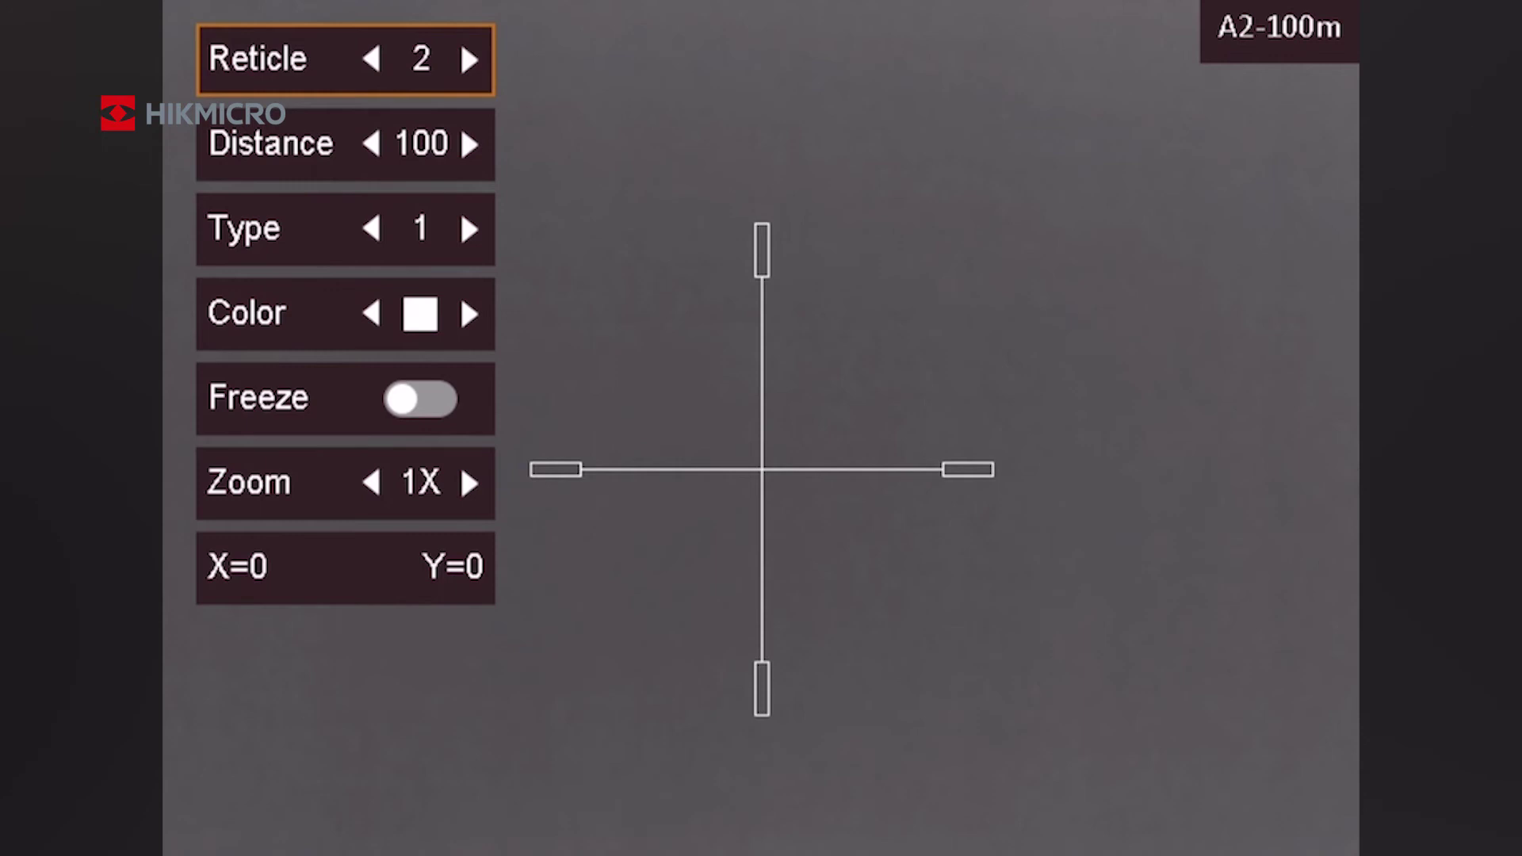
key("Right")
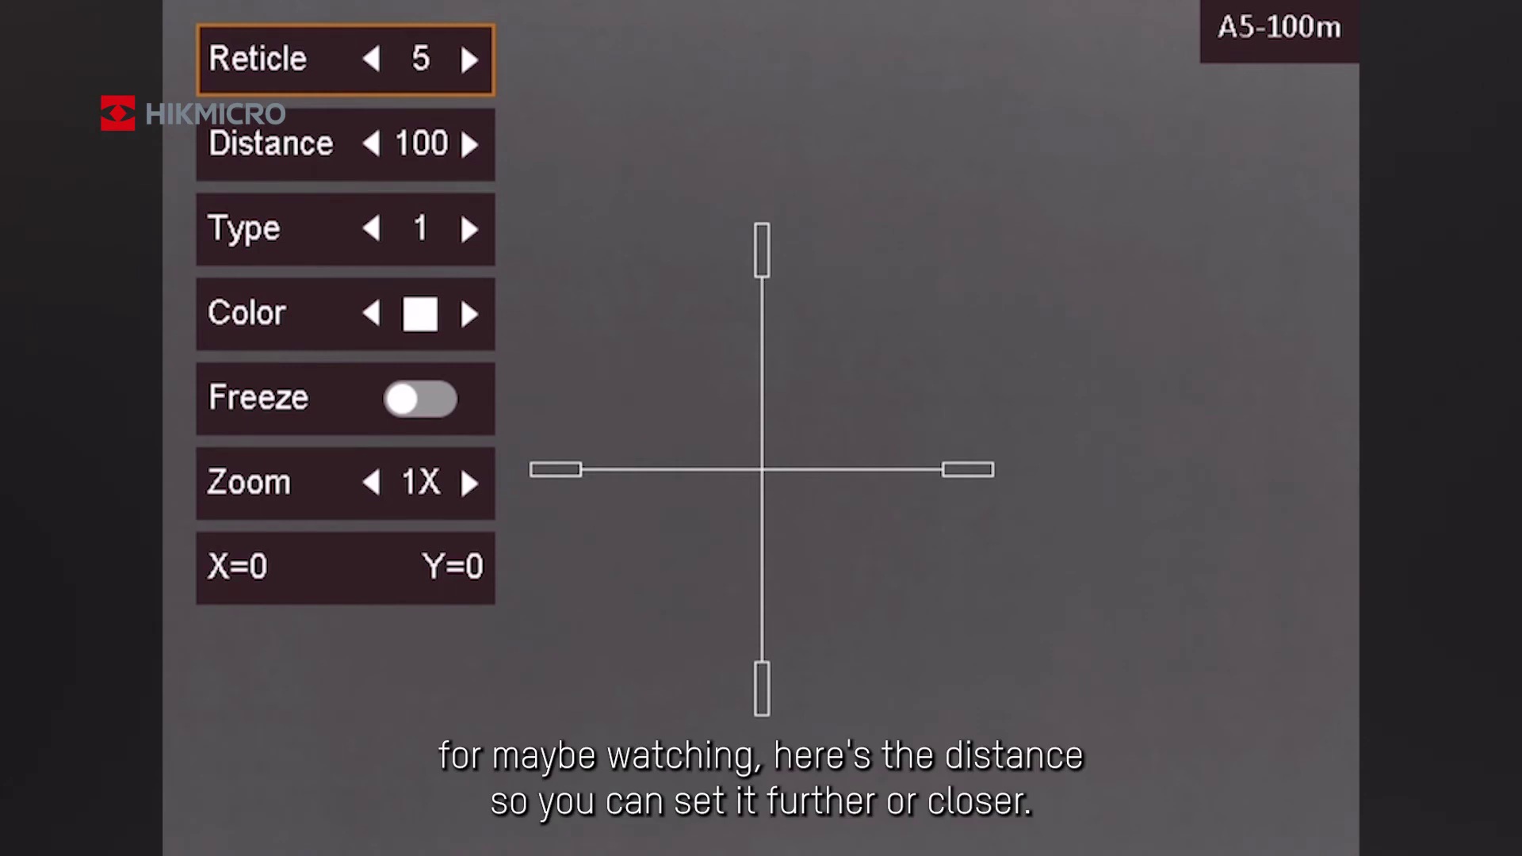
key("Right")
- Preview reticle types 2 to 5 for reticle 1 and return to type 1
key("Down")
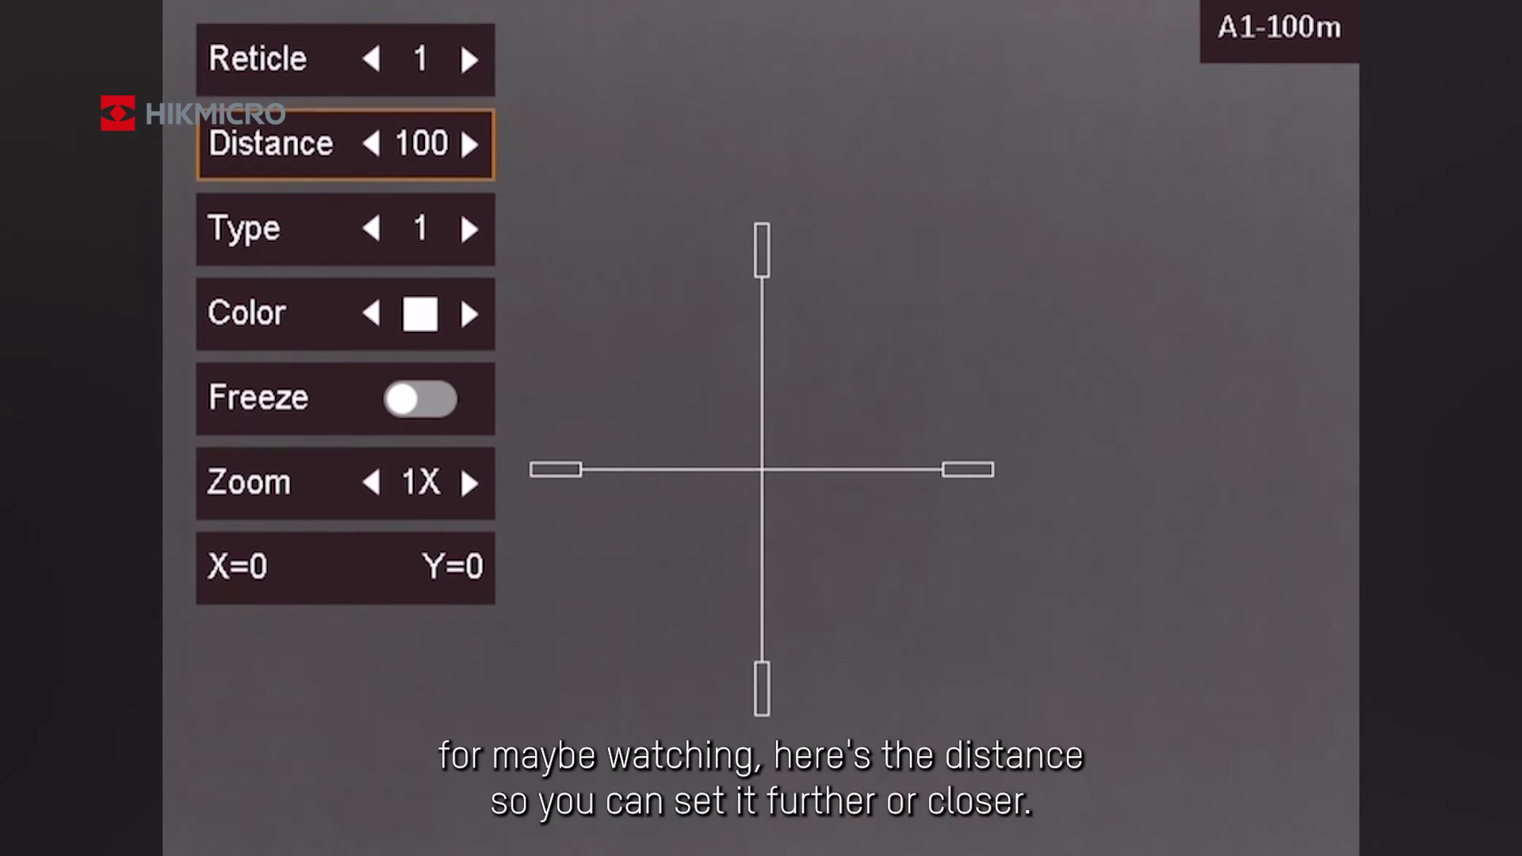
key("Down")
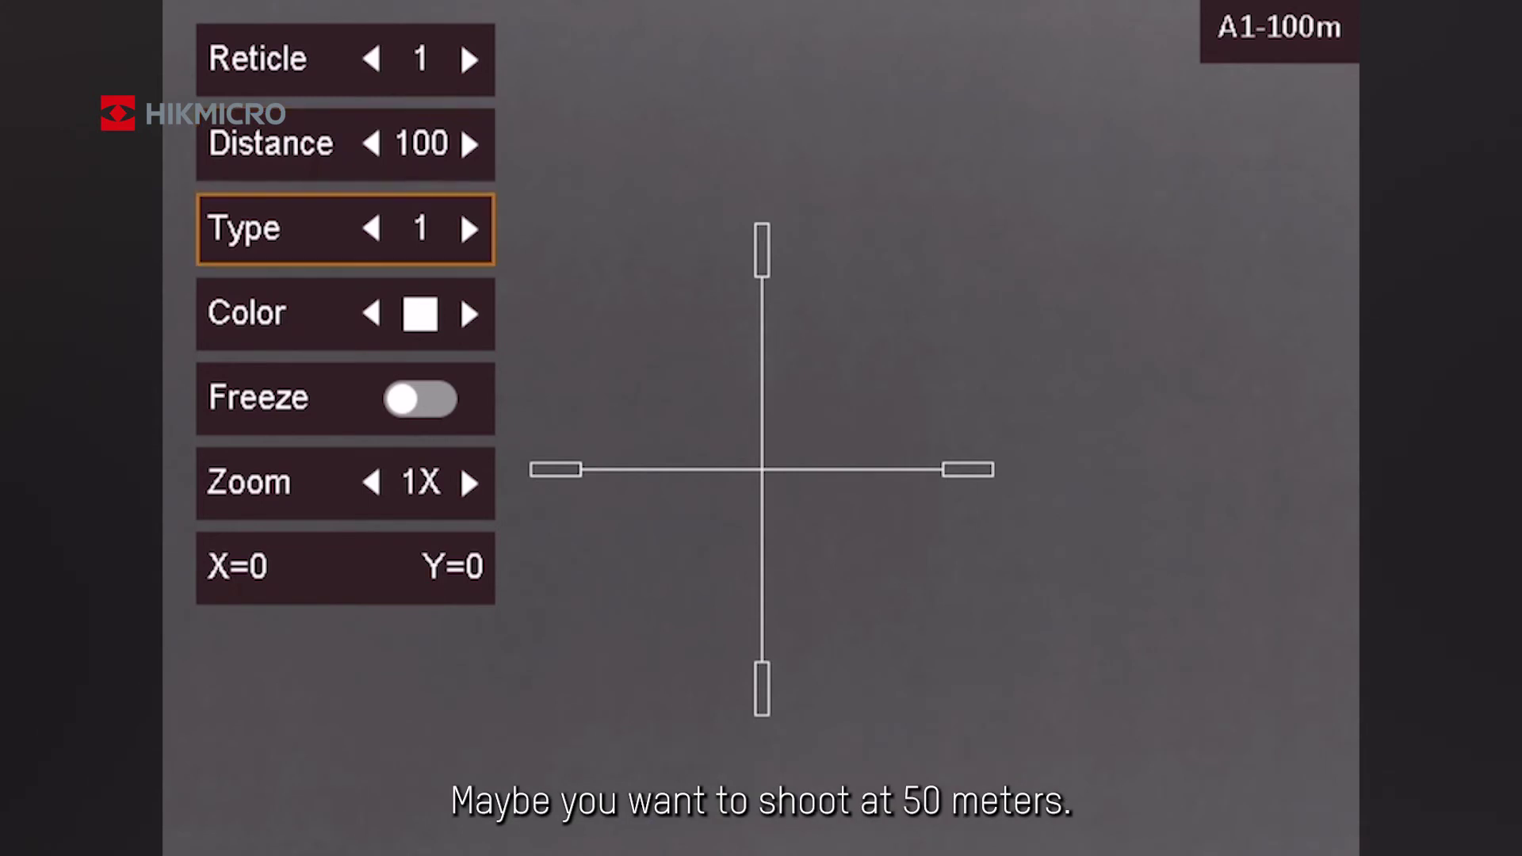
key("Right")
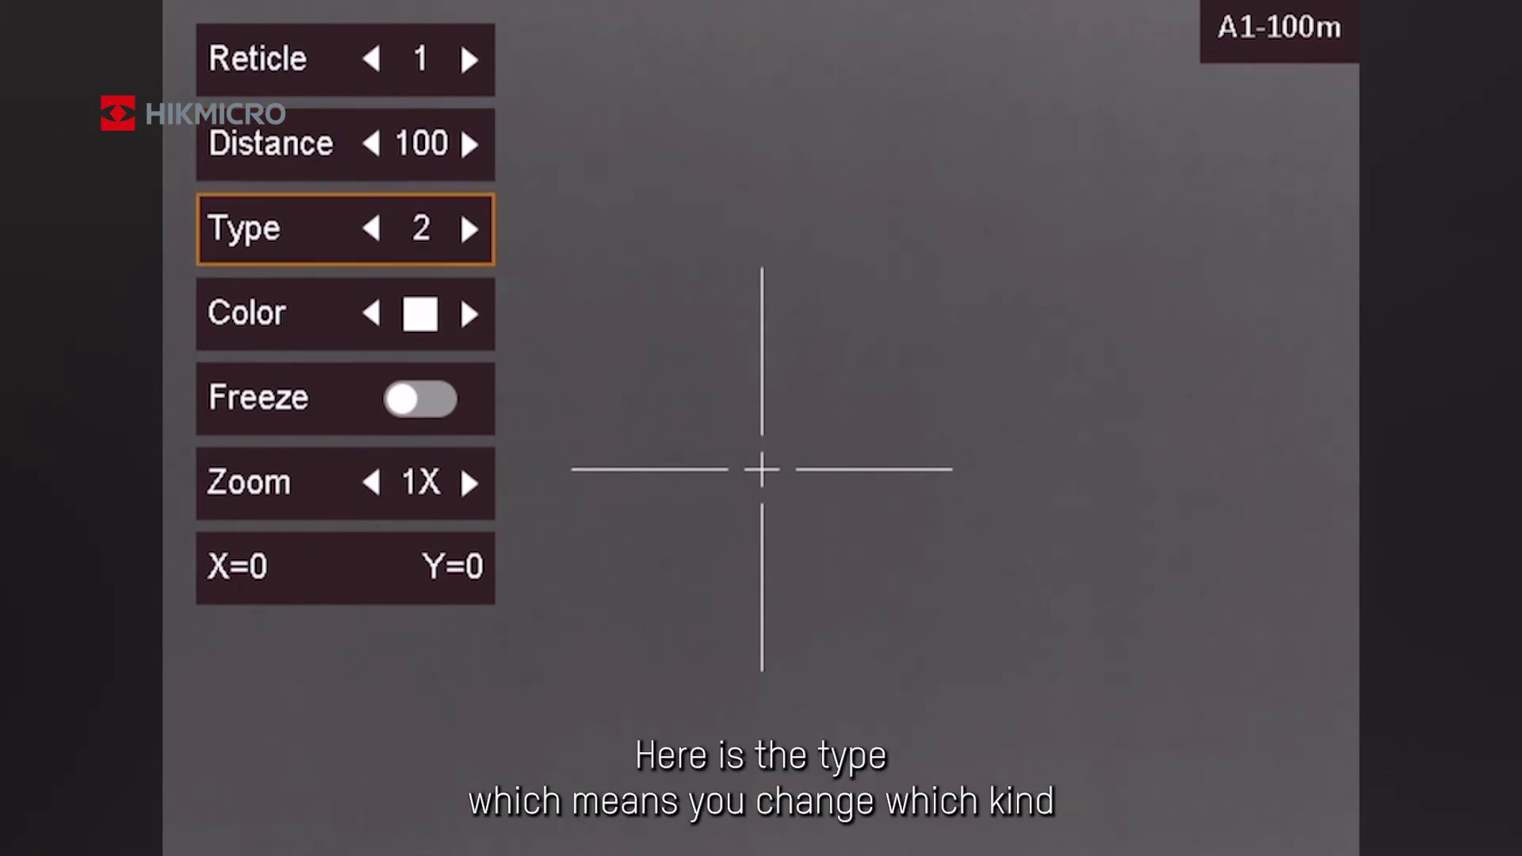
key("Right")
key("Right")
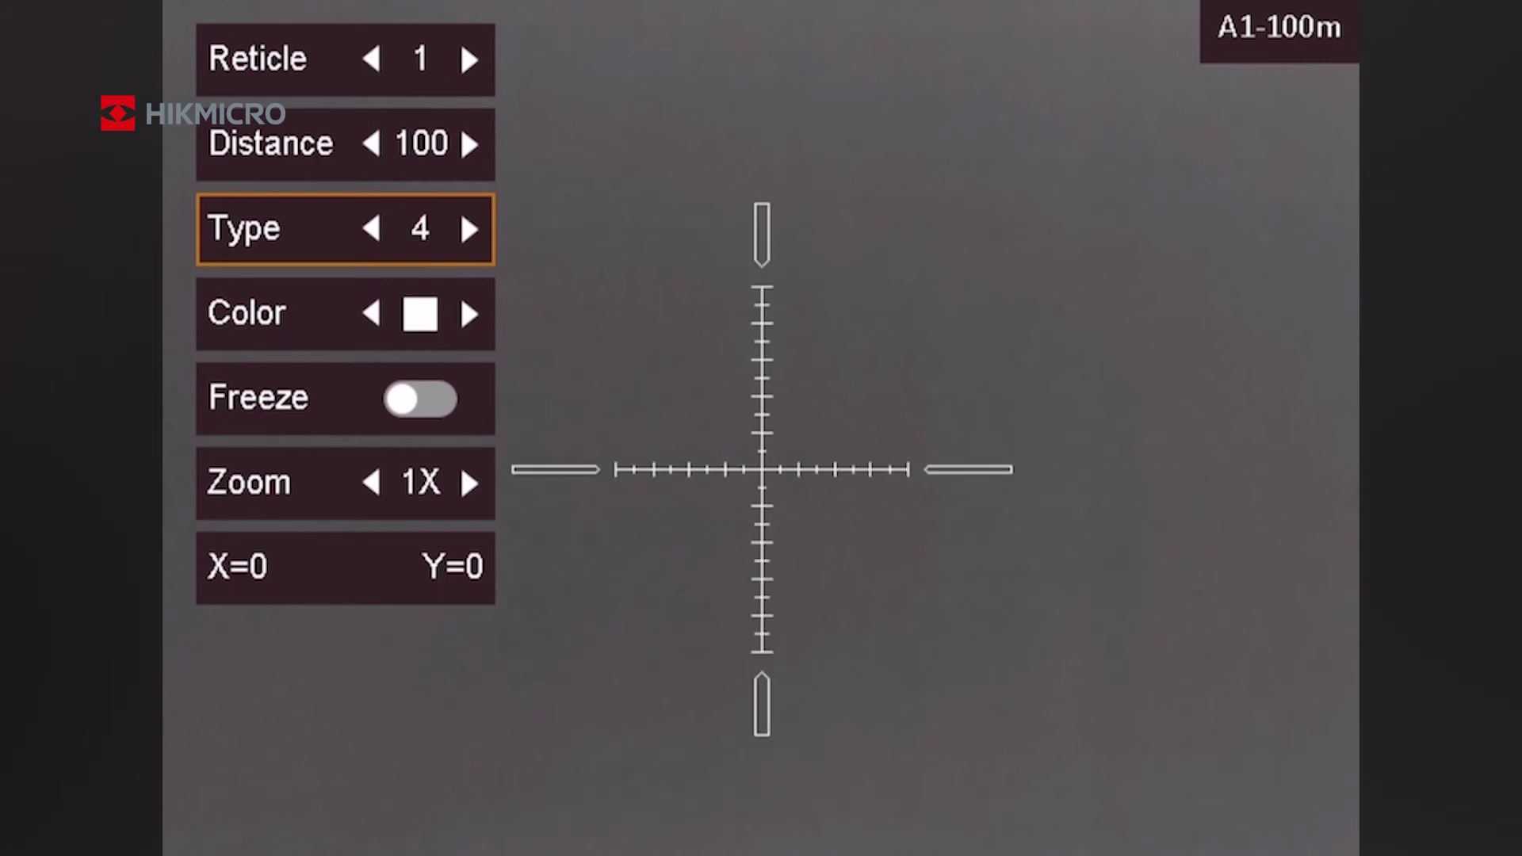
key("Right")
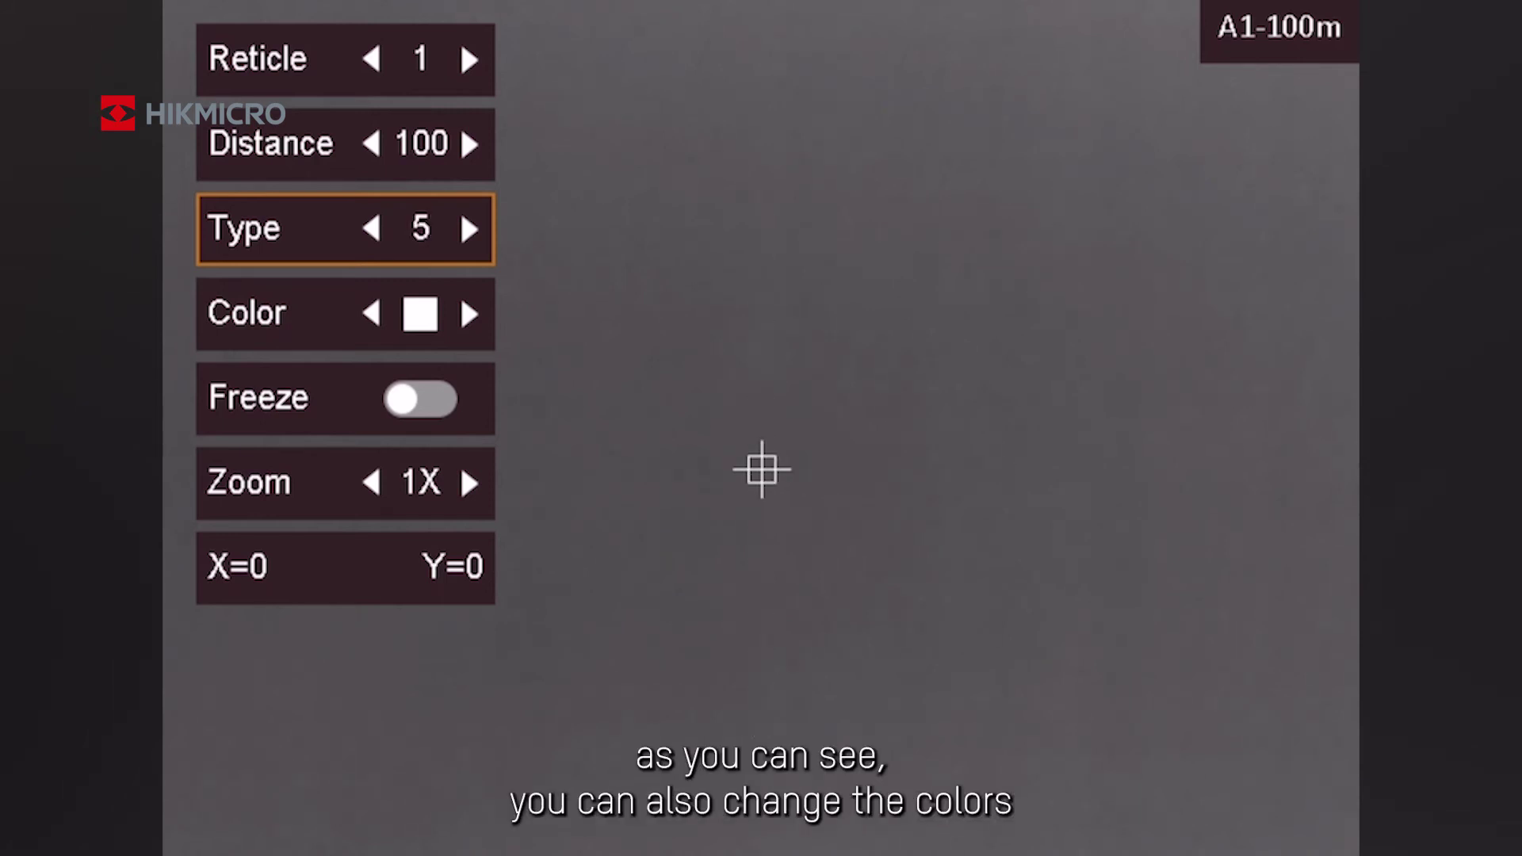
key("Right")
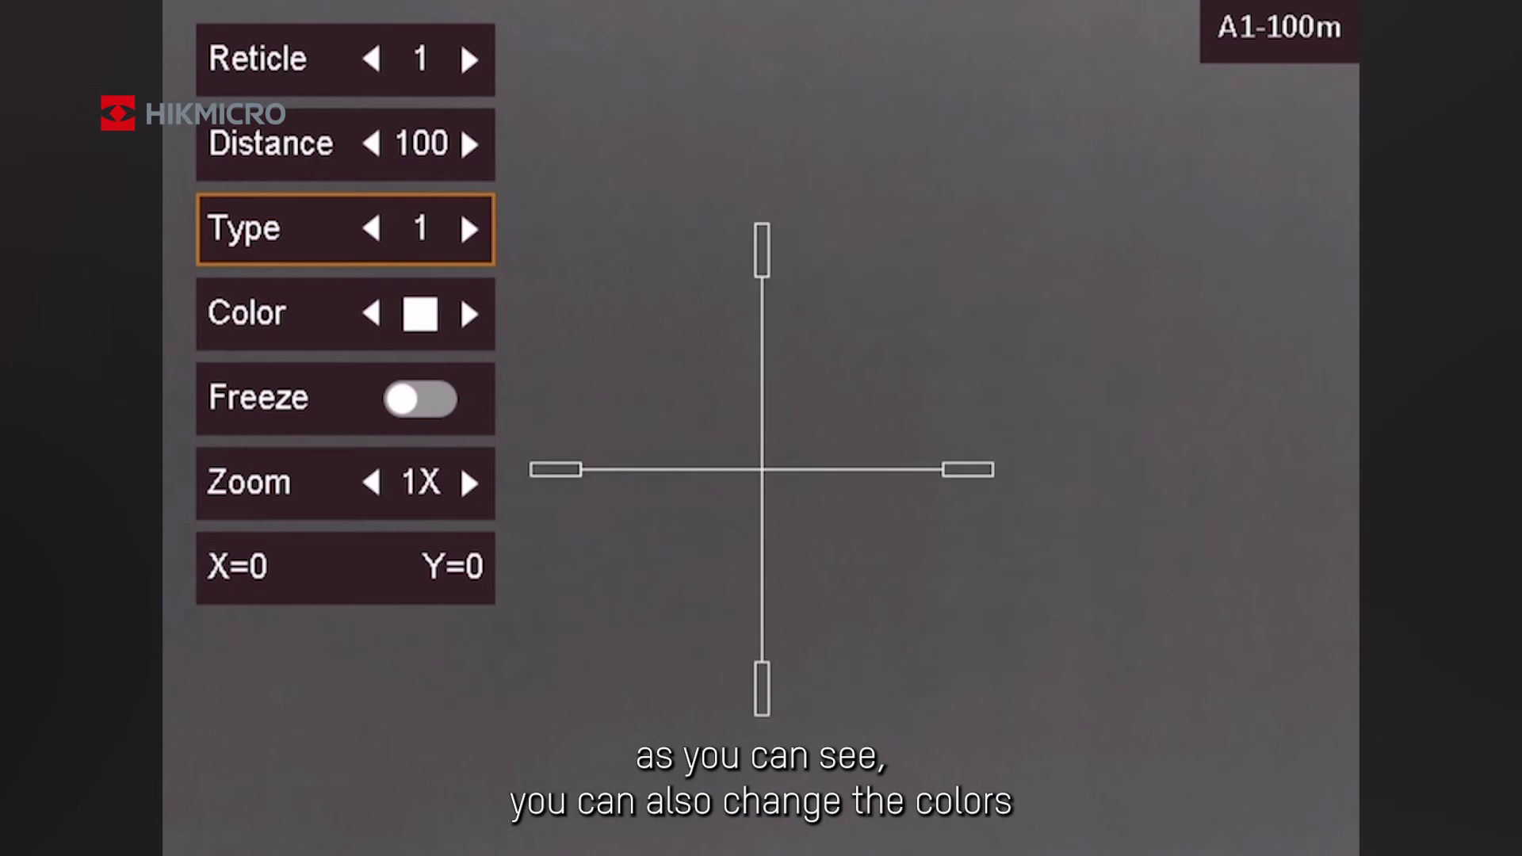
- Try green and the next available color for the reticle
key("Down")
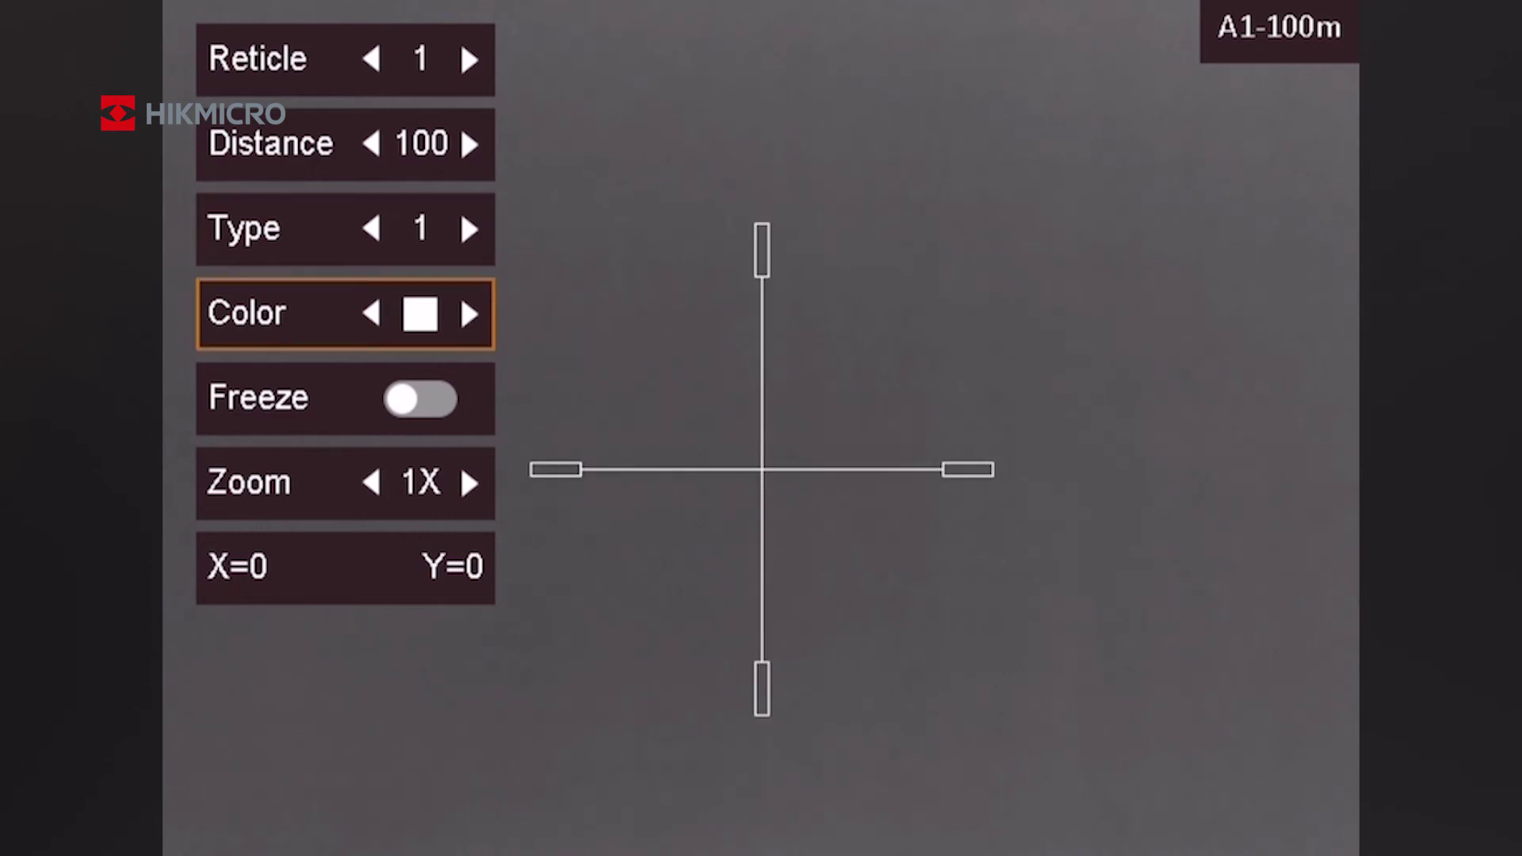
key("Right")
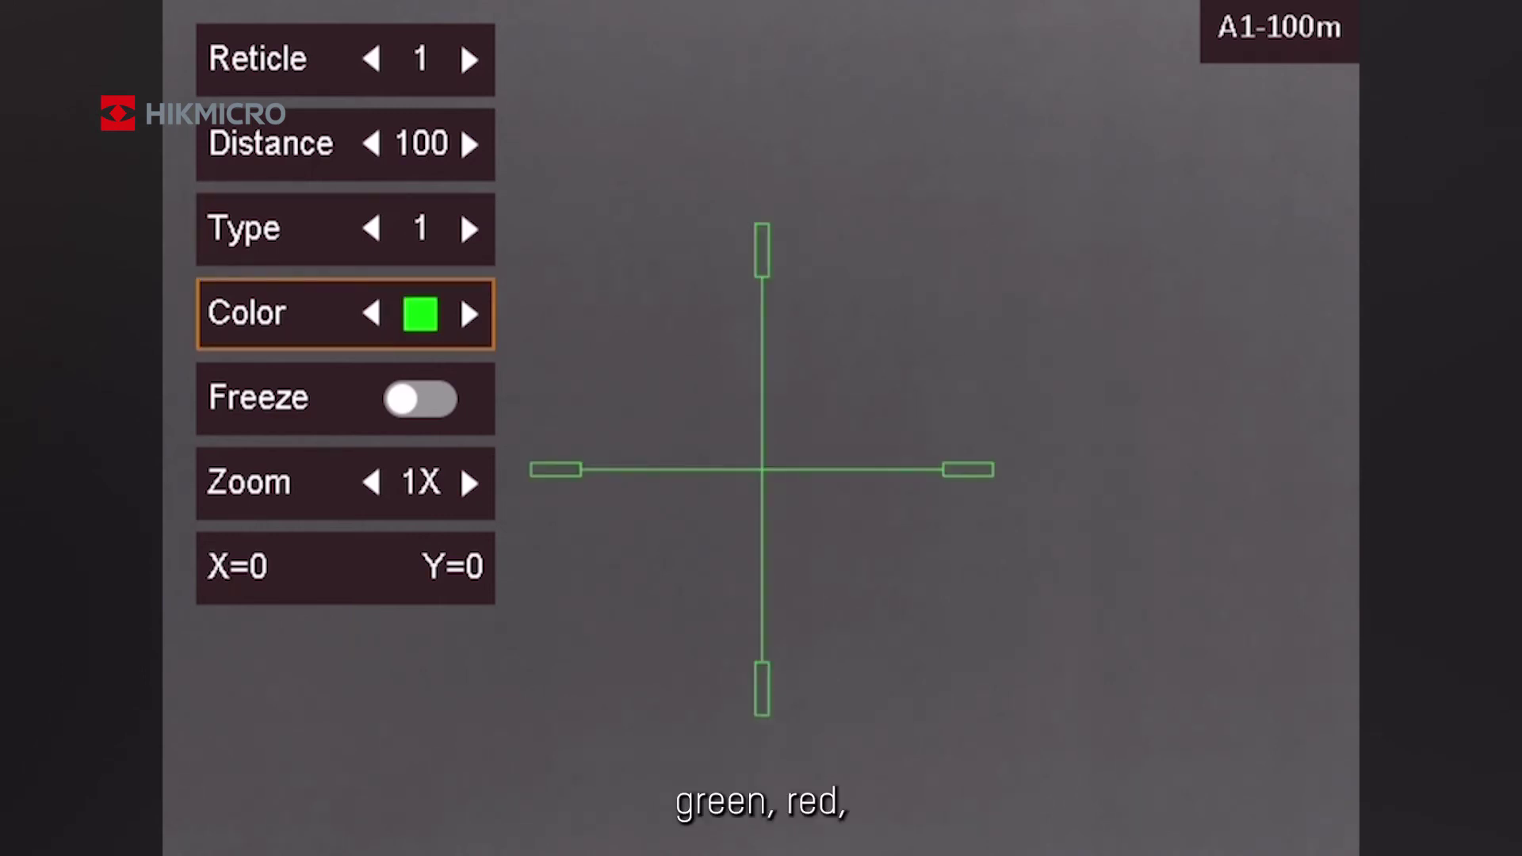
key("Right")
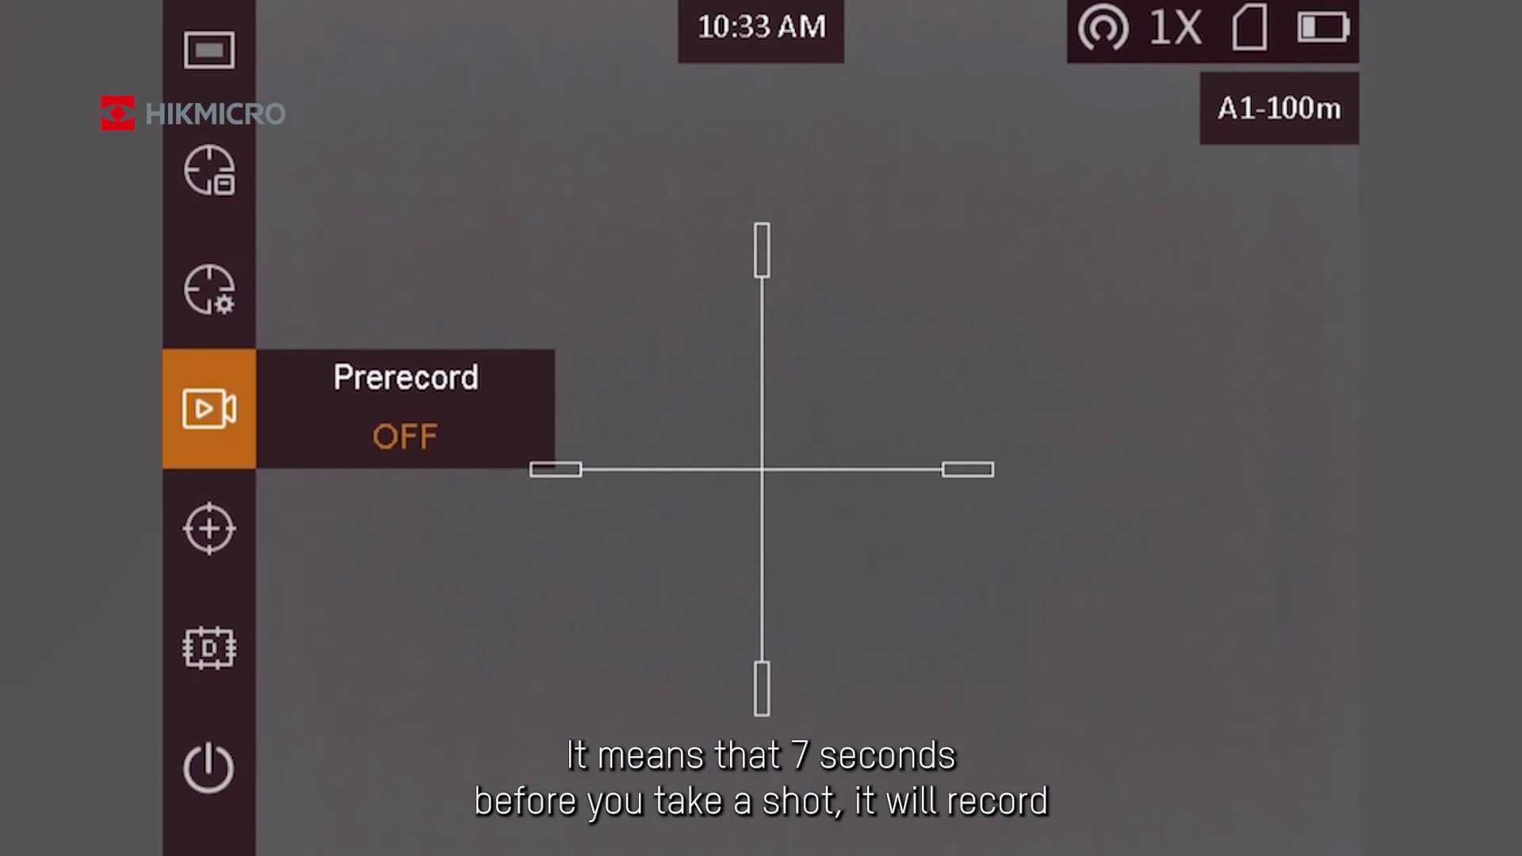
- Turn Prerecord on and move past Image Calib. to the DPC entry
key("Return")
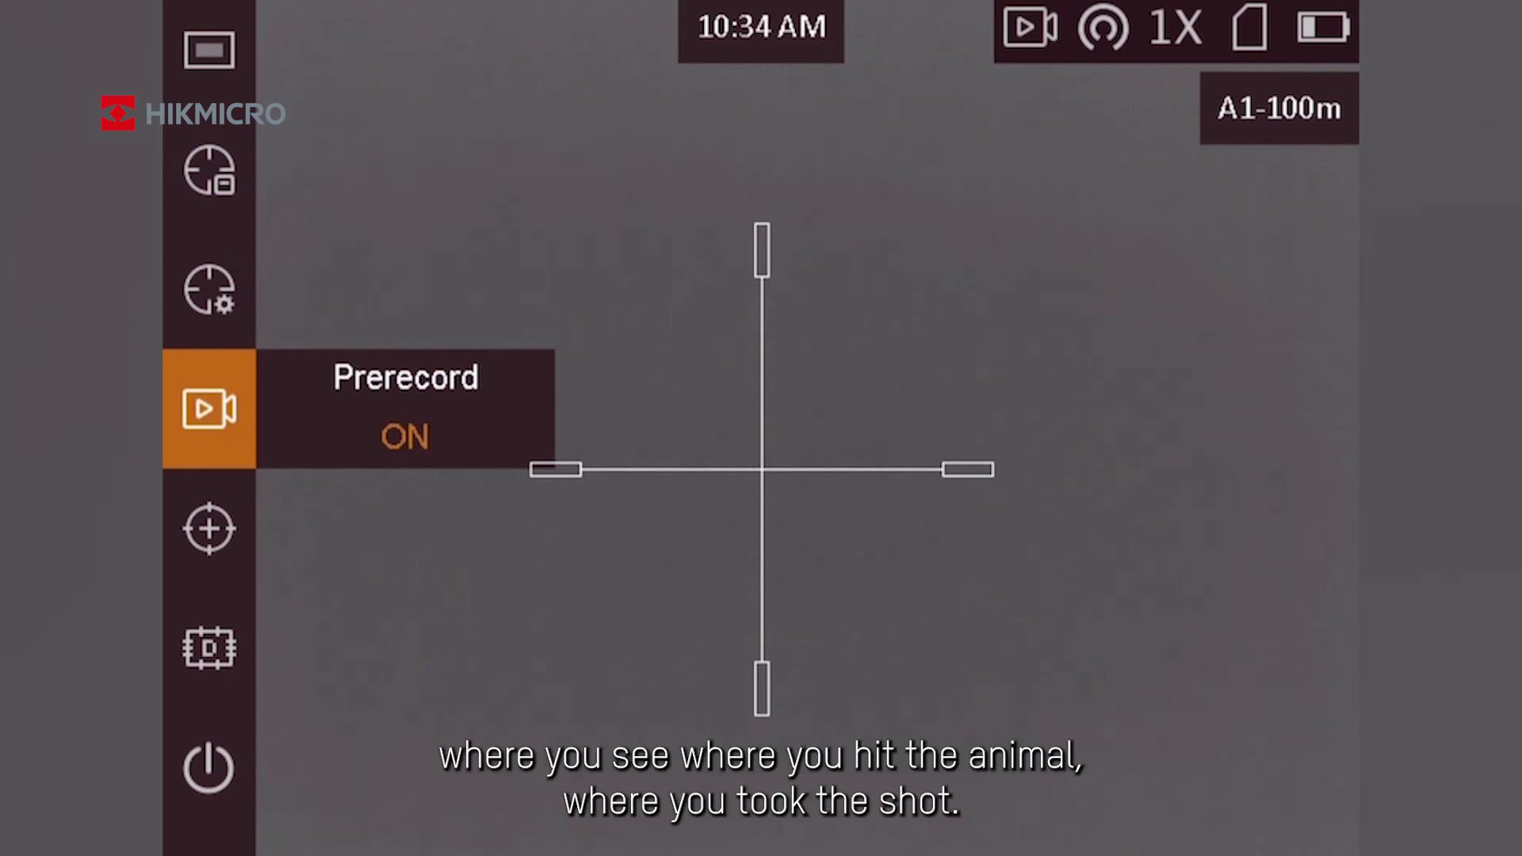
key("Down")
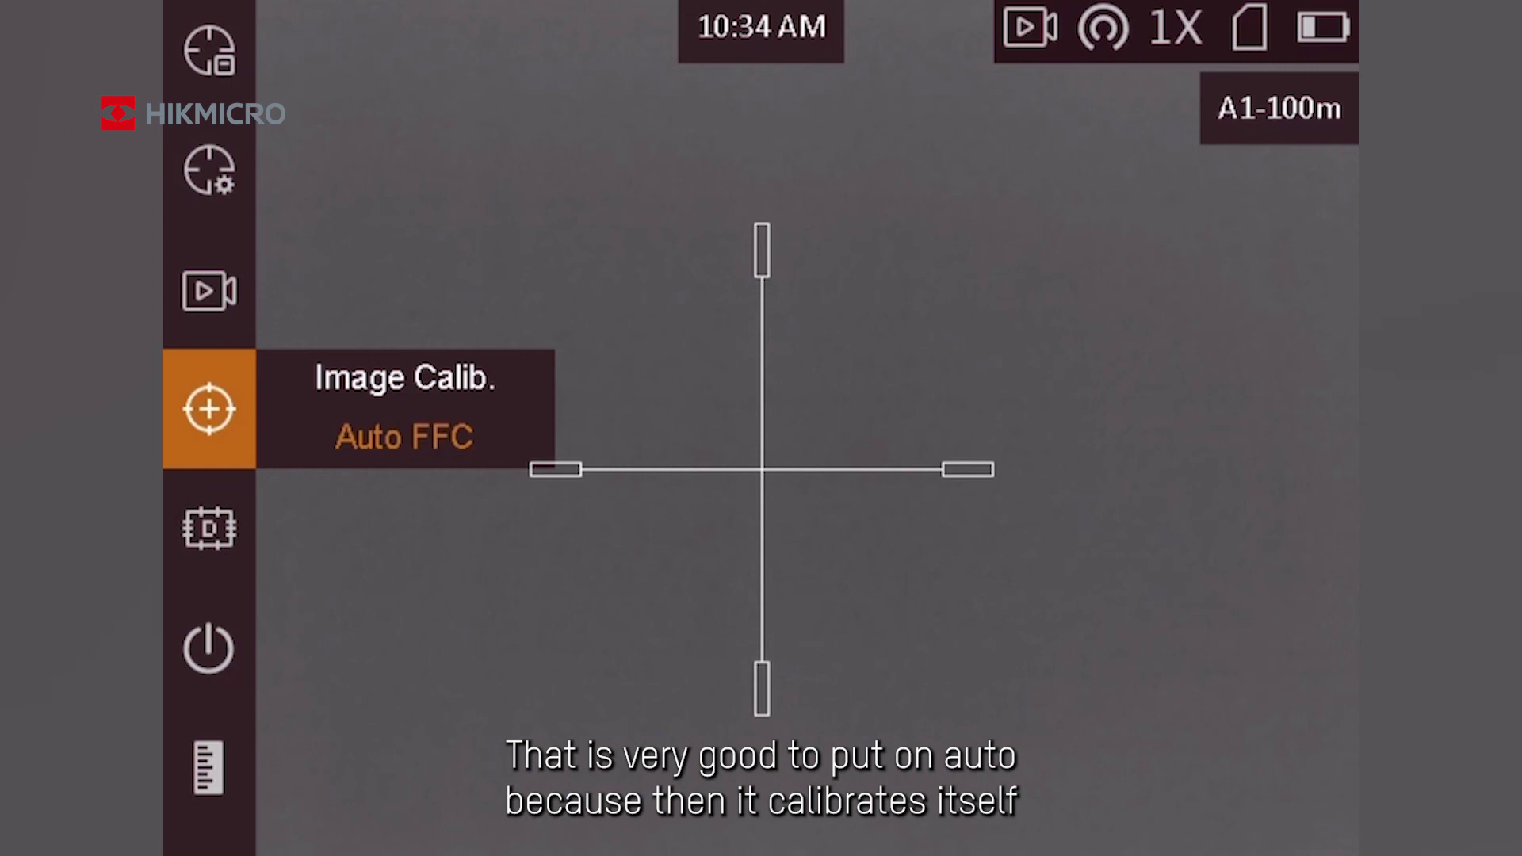
key("Down")
key("Down")
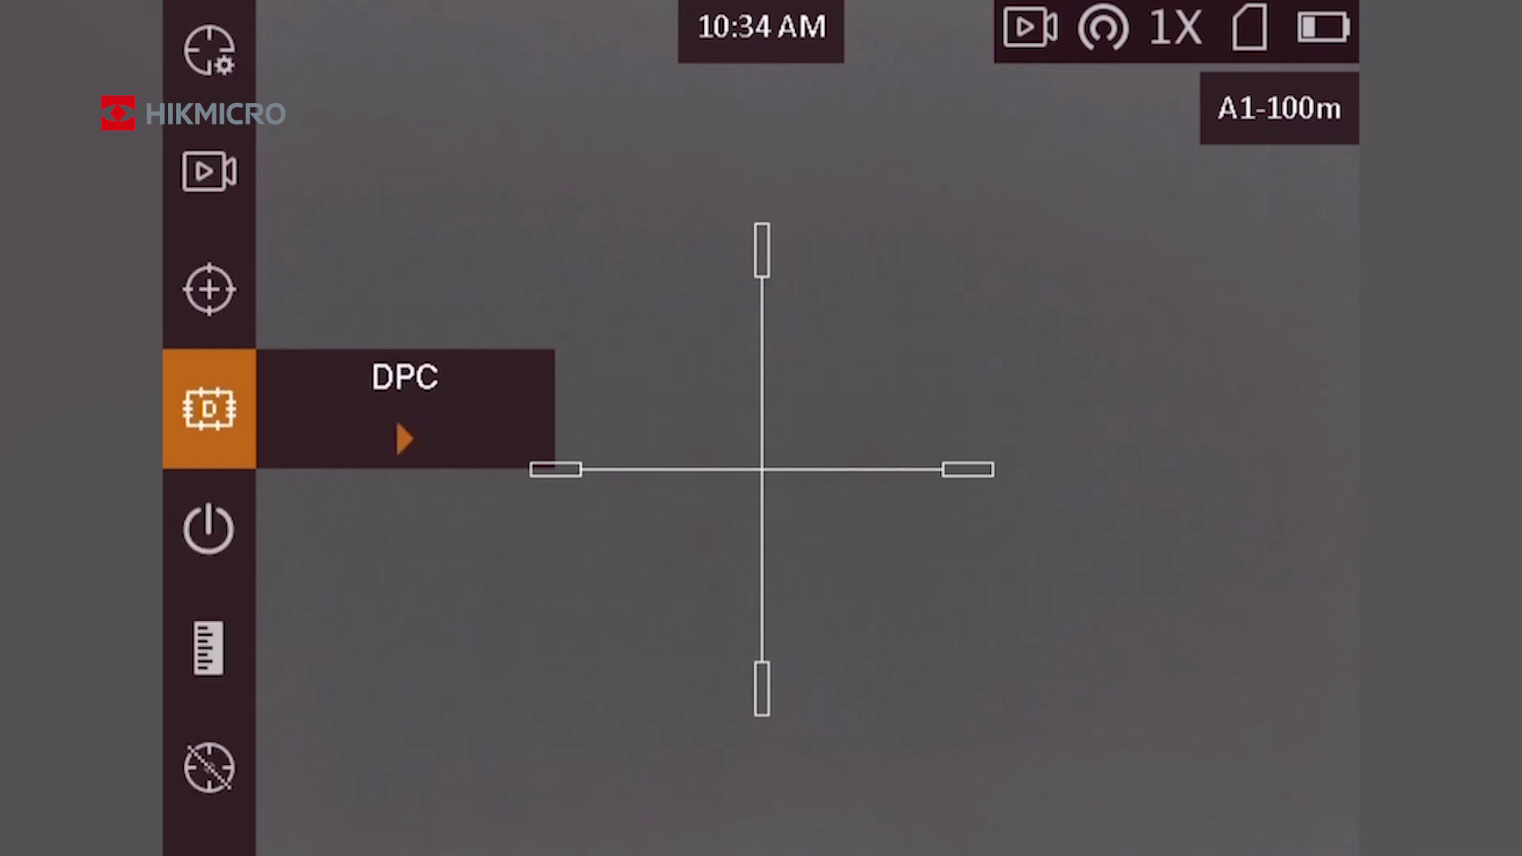